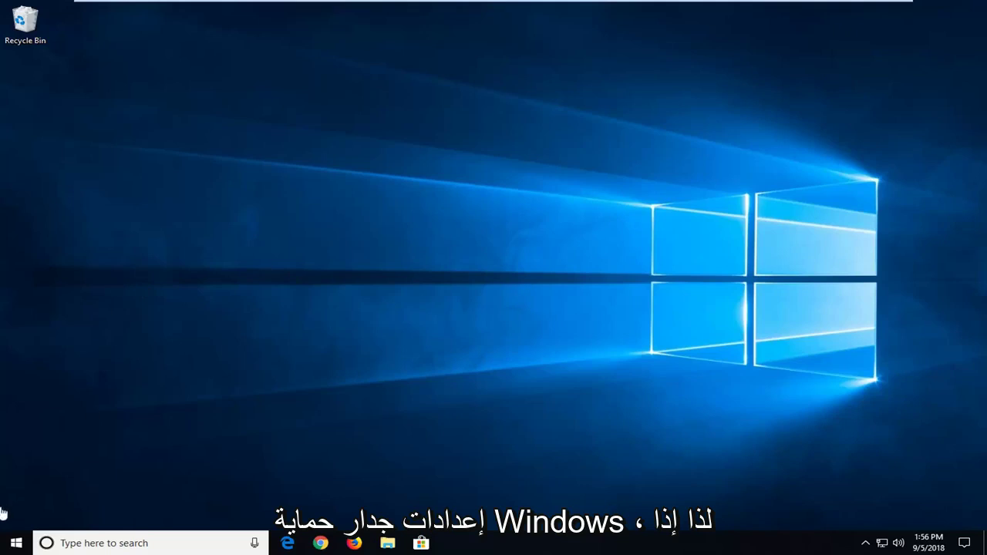
- Search the Start menu for 'windows firewall'
{"action": "left_click", "coordinate": [16, 543]}
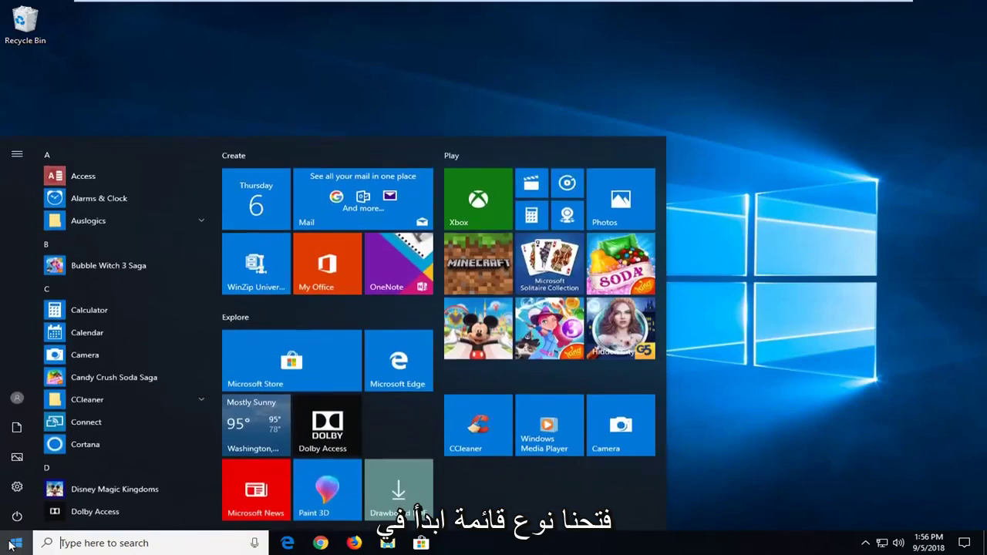
{"action": "type", "text": "windows firewall"}
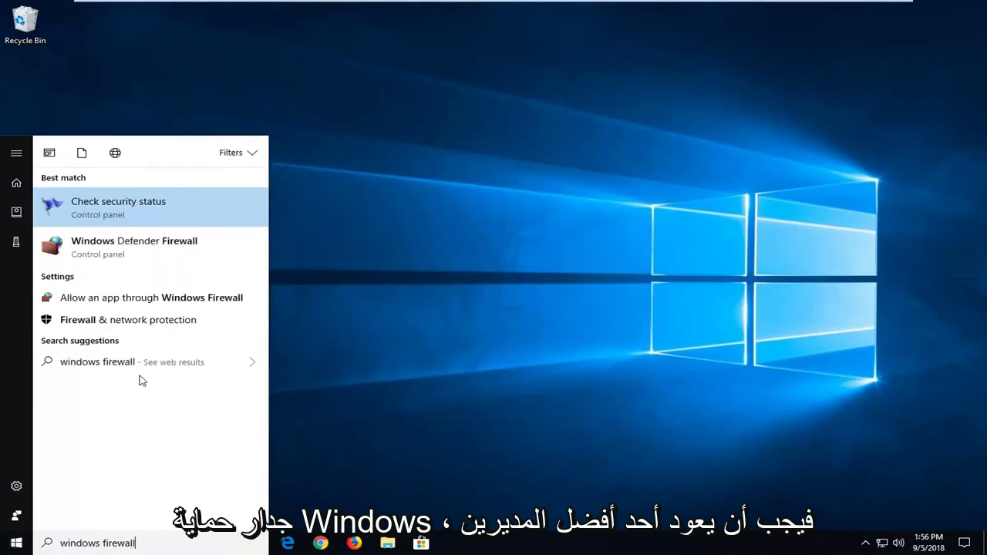
- Open the Windows Defender Firewall Control Panel result
{"action": "left_click", "coordinate": [114, 247]}
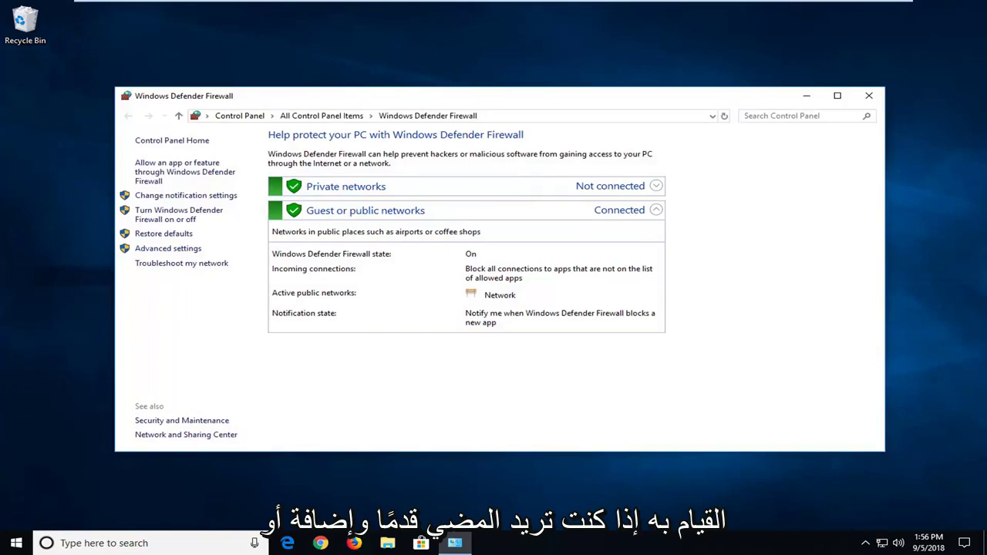
- Open the firewall's Advanced settings and move the advanced console window to the right
{"action": "left_click", "coordinate": [165, 250]}
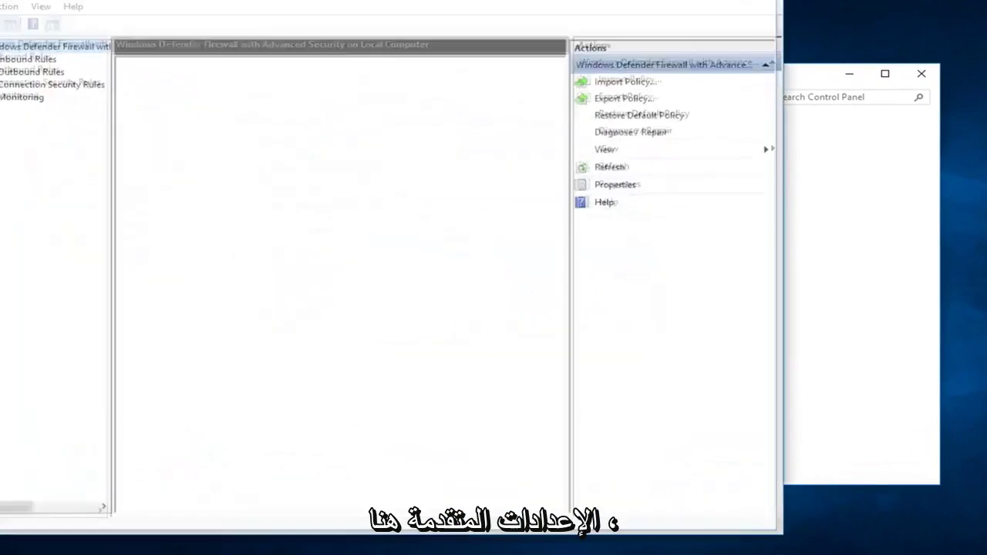
{"action": "left_click", "coordinate": [849, 44]}
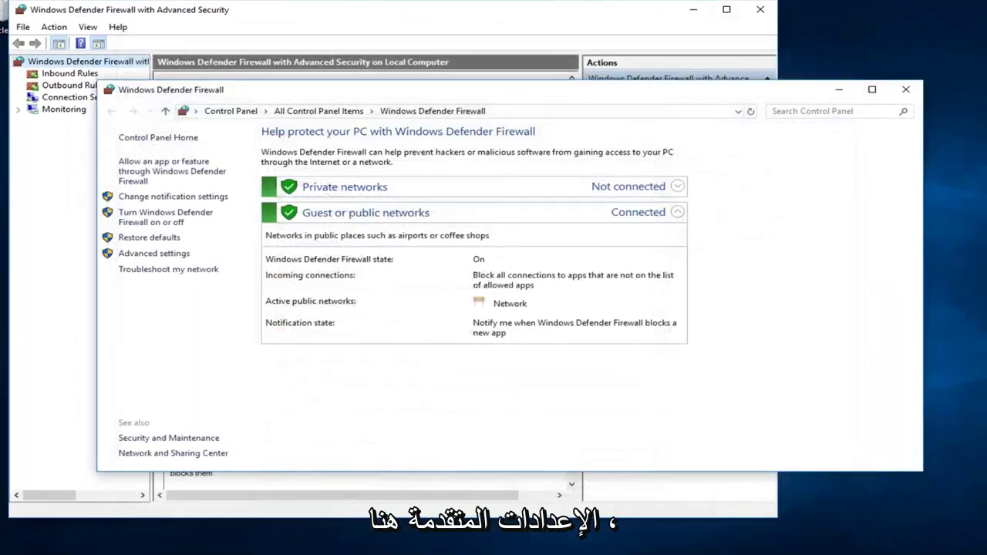
{"action": "left_click_drag", "start_coordinate": [360, 17], "coordinate": [486, 24]}
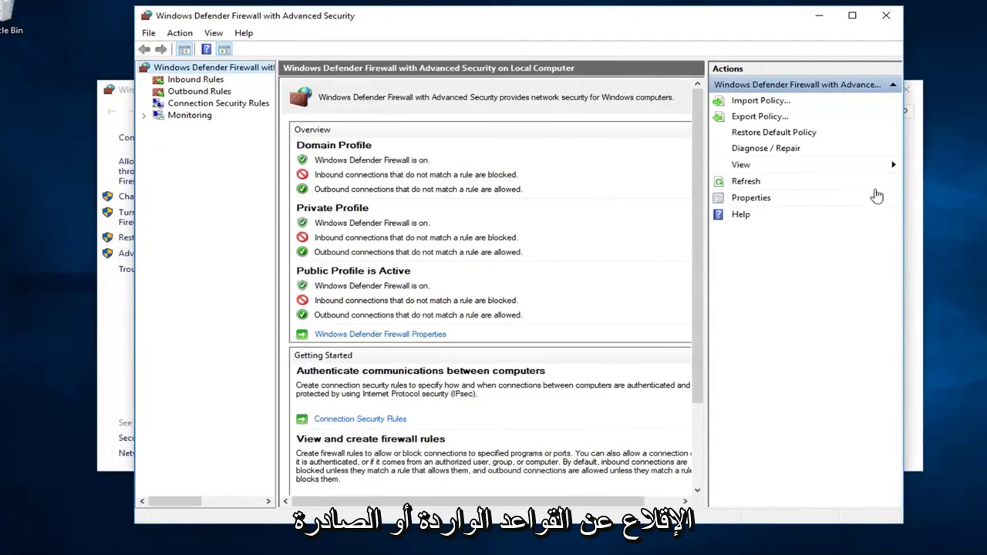
- Glance at Connection Security and Outbound rules, ending on the Inbound Rules list
{"action": "left_click", "coordinate": [192, 79]}
{"action": "left_click", "coordinate": [185, 103]}
{"action": "left_click", "coordinate": [187, 91]}
{"action": "left_click", "coordinate": [189, 80]}
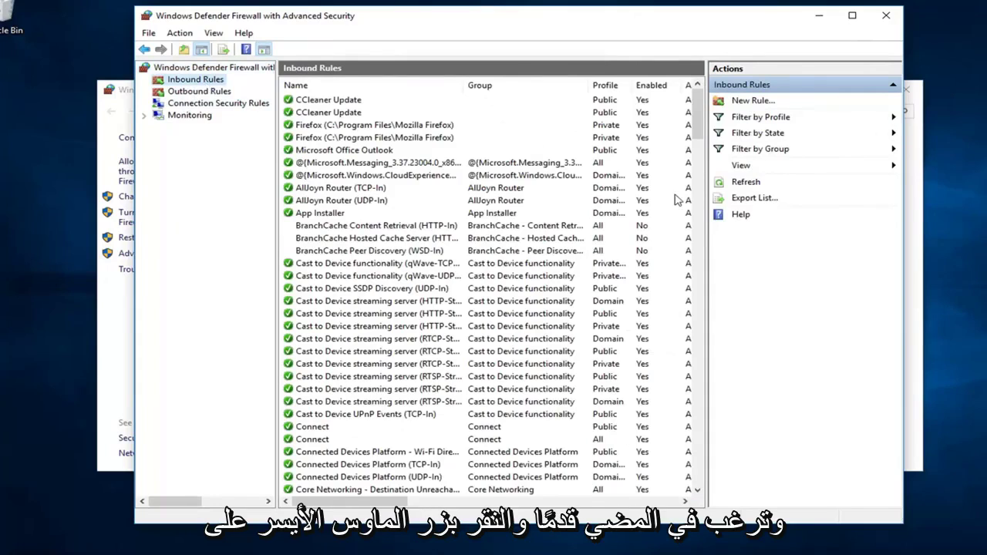
- Start a new port-based inbound rule for TCP local port 80
{"action": "left_click", "coordinate": [744, 104]}
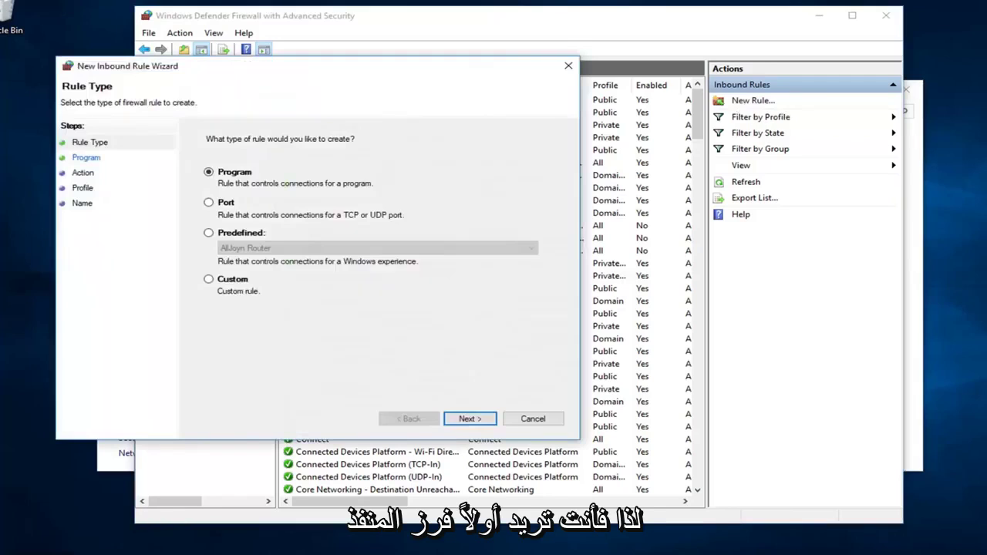
{"action": "left_click_drag", "start_coordinate": [306, 76], "coordinate": [486, 66]}
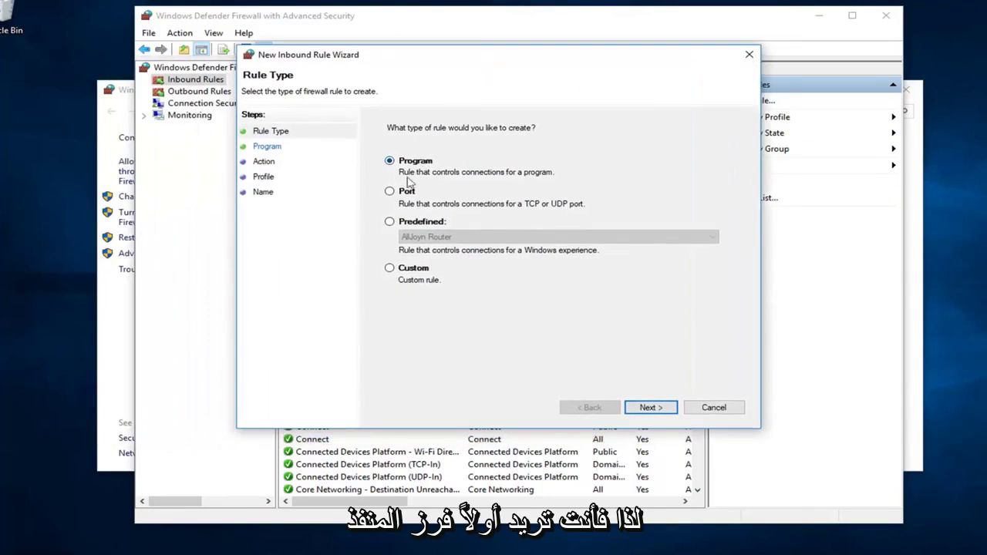
{"action": "left_click", "coordinate": [398, 198]}
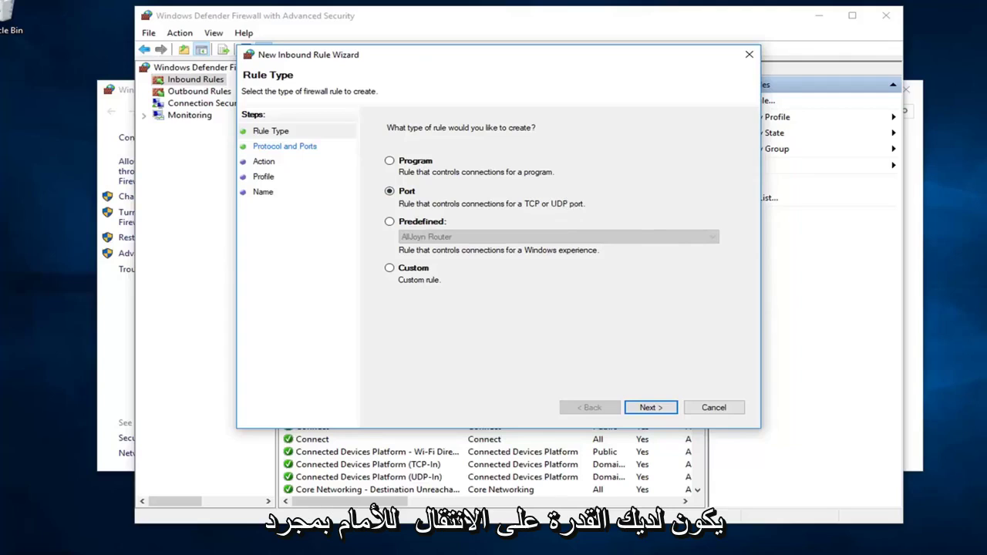
{"action": "left_click", "coordinate": [651, 407]}
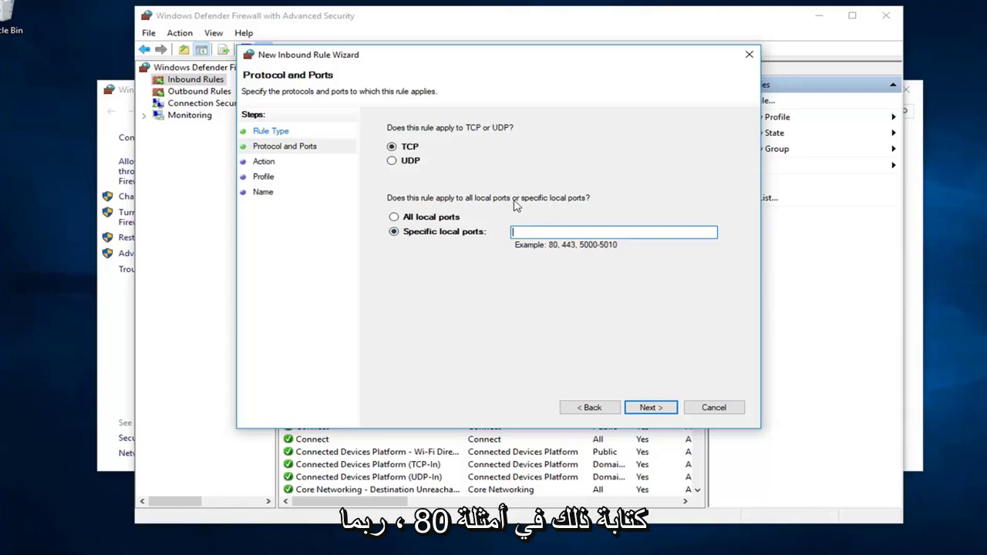
{"action": "type", "text": "80"}
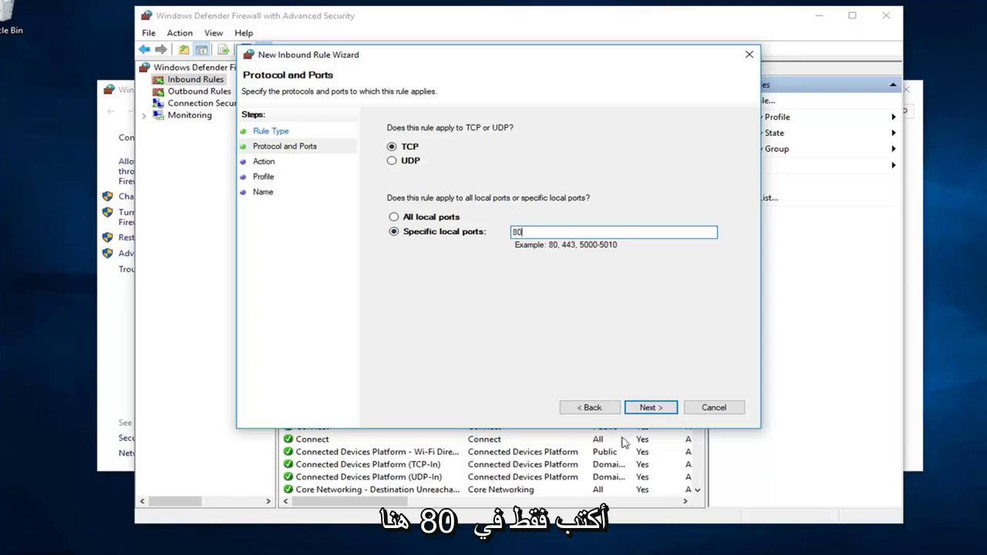
- Set the rule's action to Block the connection, keeping Domain, Private and Public profiles
{"action": "left_click", "coordinate": [650, 407]}
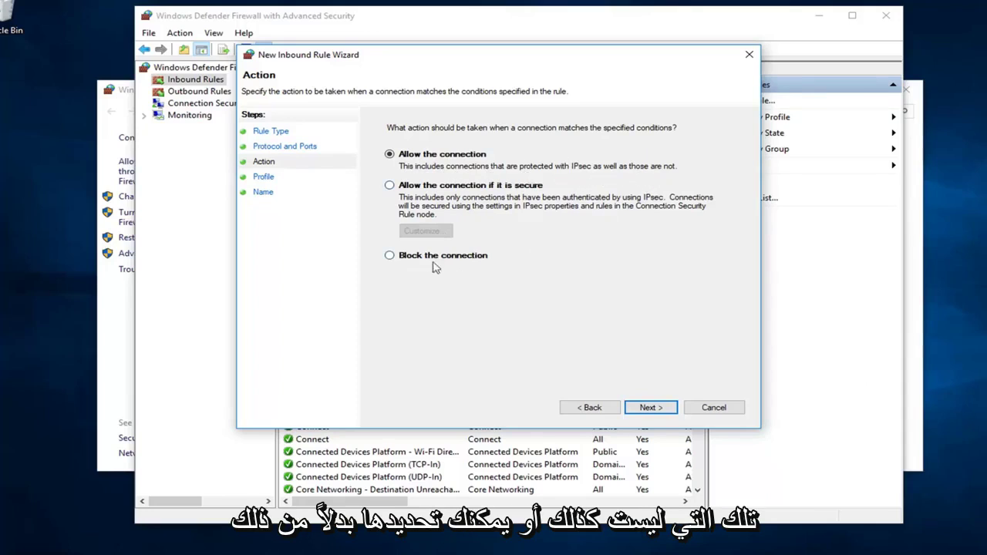
{"action": "left_click", "coordinate": [390, 258]}
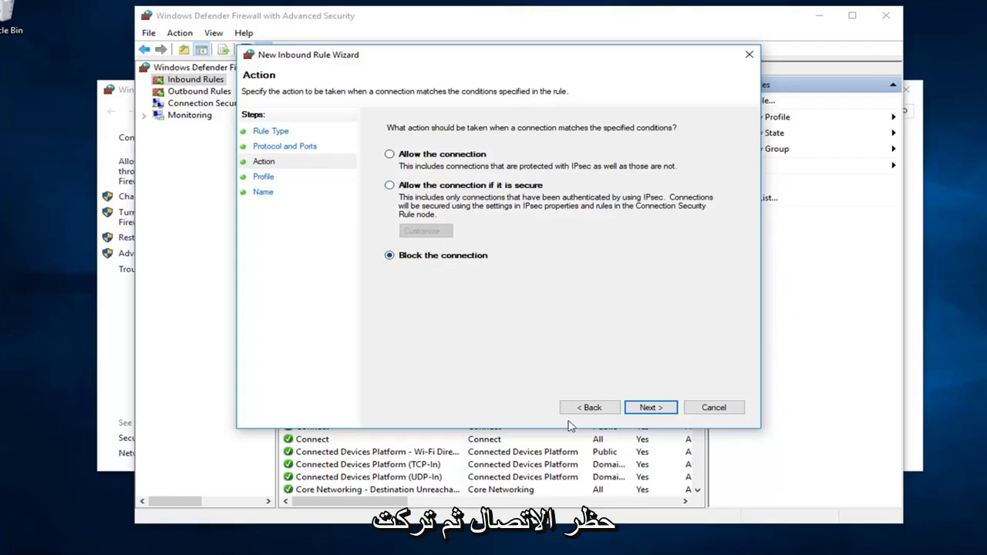
{"action": "left_click", "coordinate": [651, 409]}
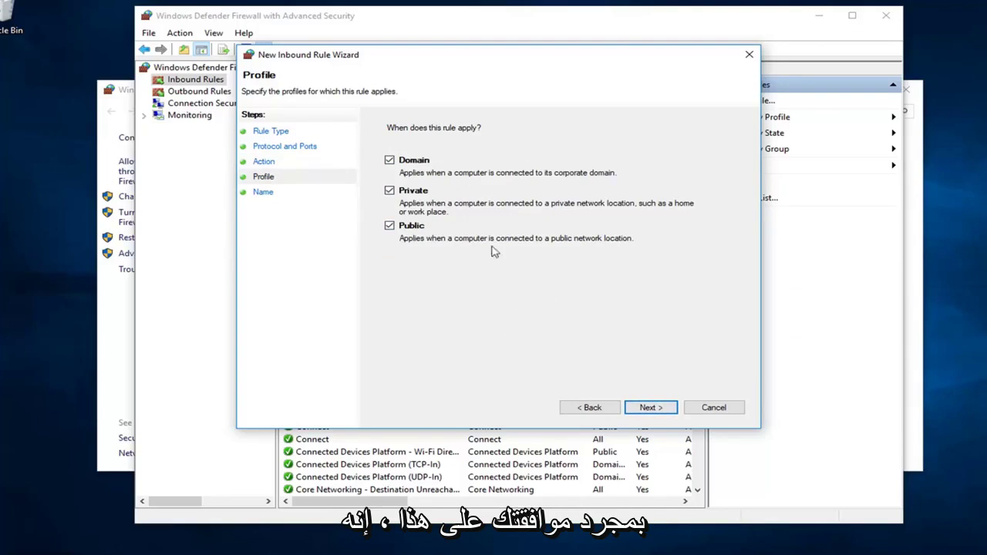
- Name the rule 'Blocking Whatever', leaving the description empty
{"action": "left_click", "coordinate": [650, 407]}
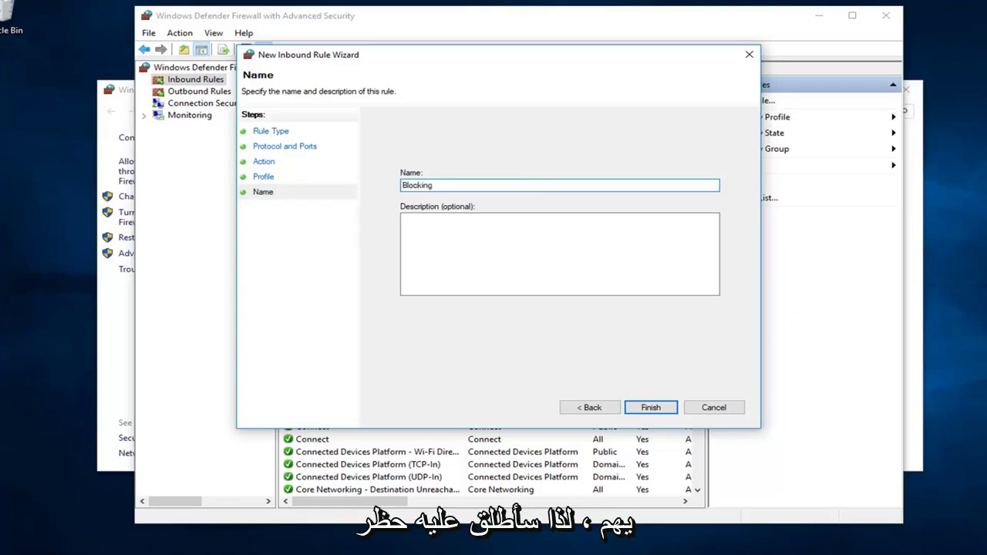
{"action": "type", "text": "Whatever"}
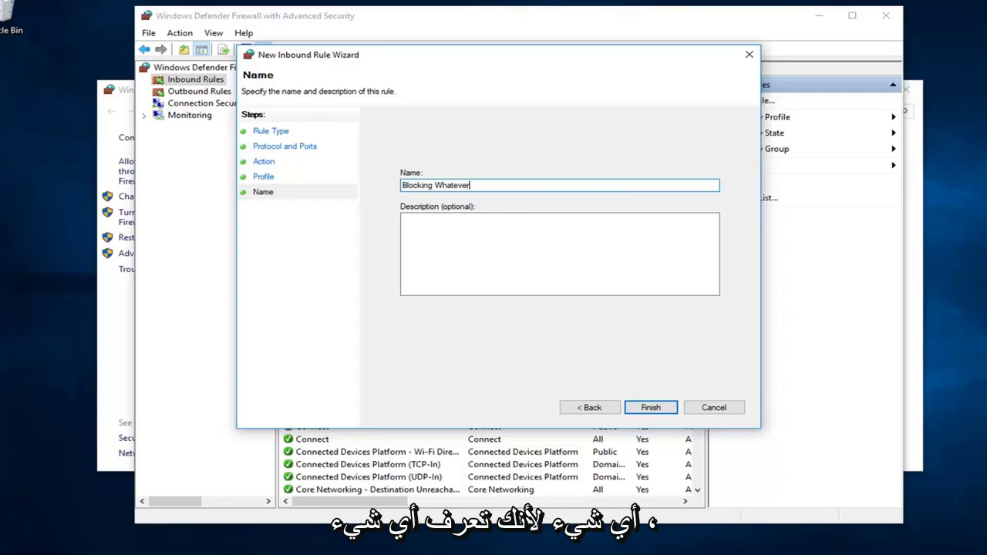
{"action": "left_click", "coordinate": [504, 216]}
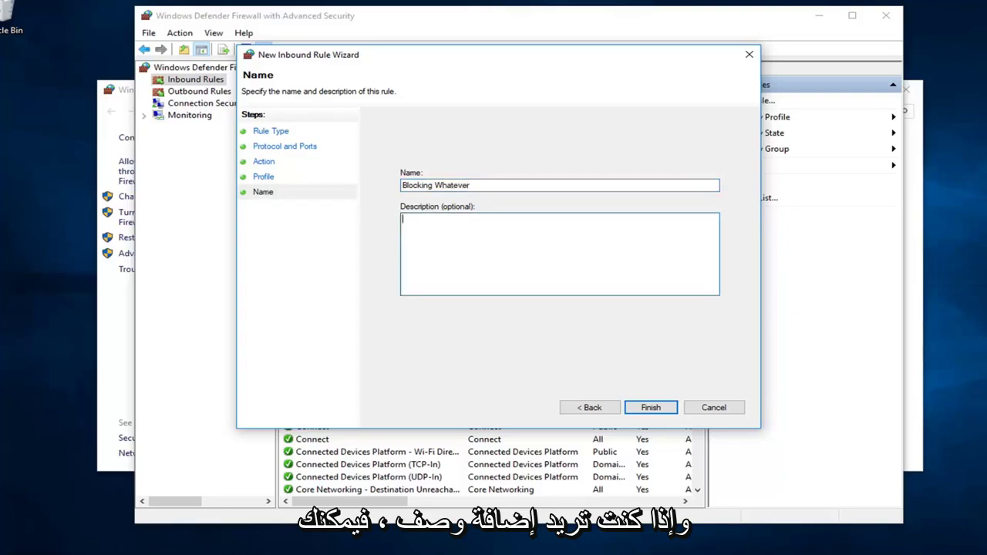
- Finish the wizard and select the new Blocking Whatever rule in Inbound Rules
{"action": "left_click", "coordinate": [651, 409]}
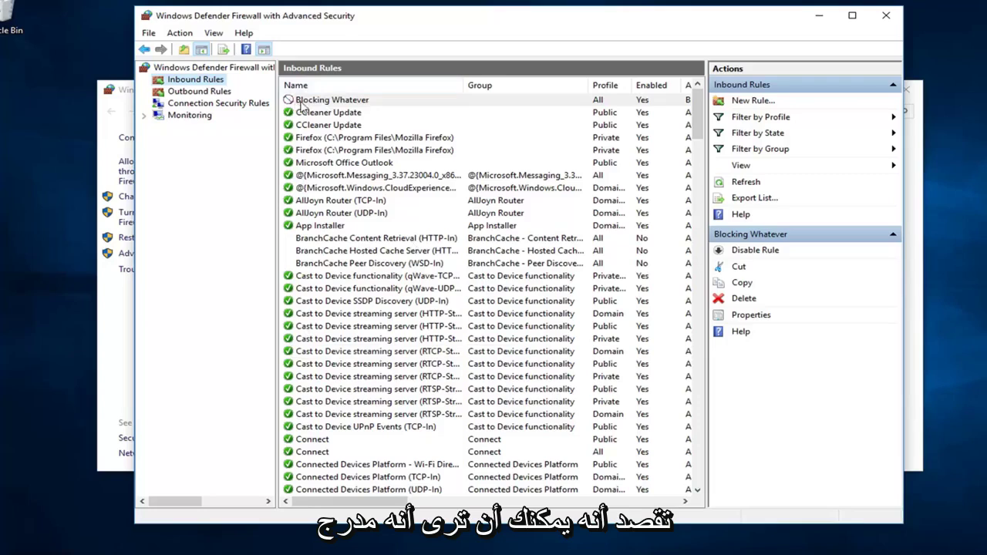
{"action": "left_click", "coordinate": [332, 101]}
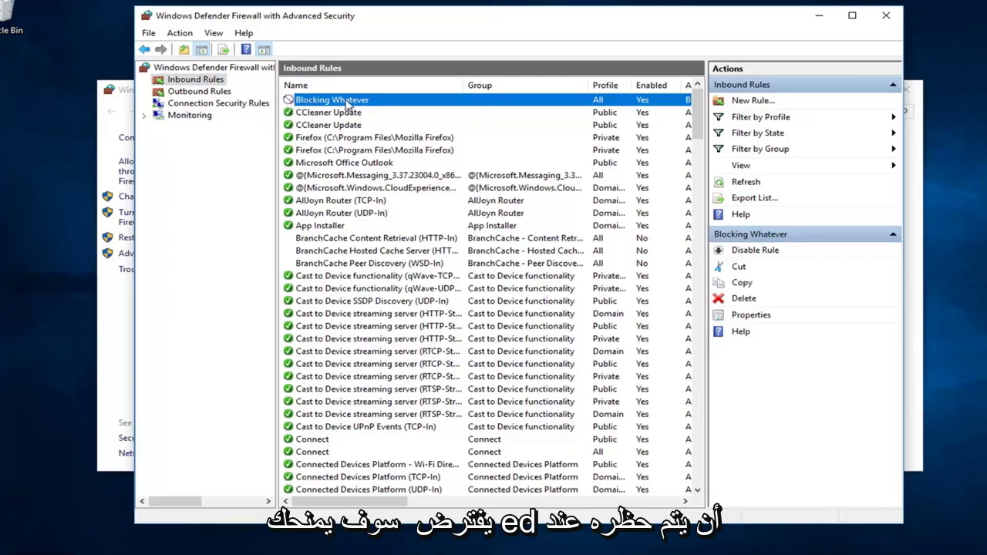
{"action": "double_click", "coordinate": [347, 103]}
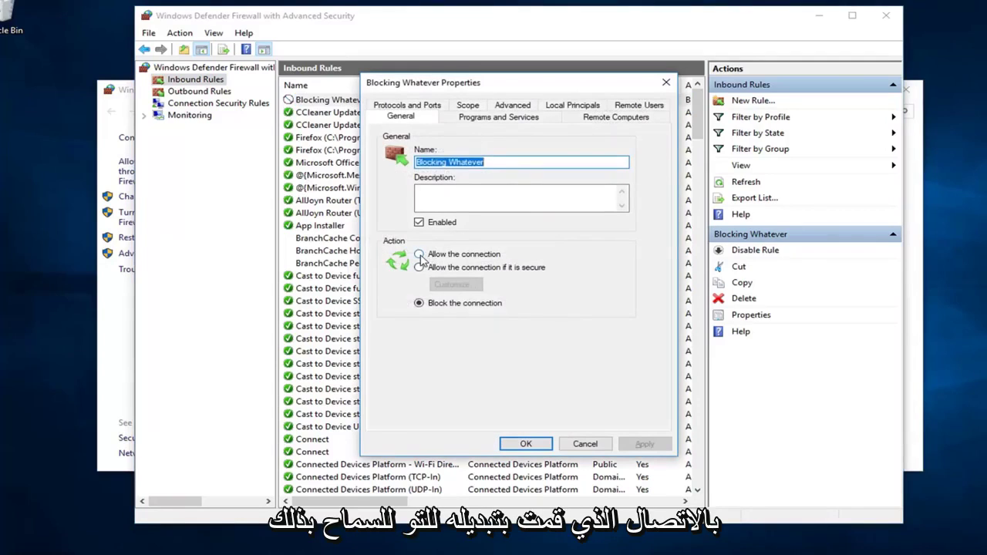
{"action": "left_click", "coordinate": [420, 257]}
{"action": "left_click", "coordinate": [444, 310]}
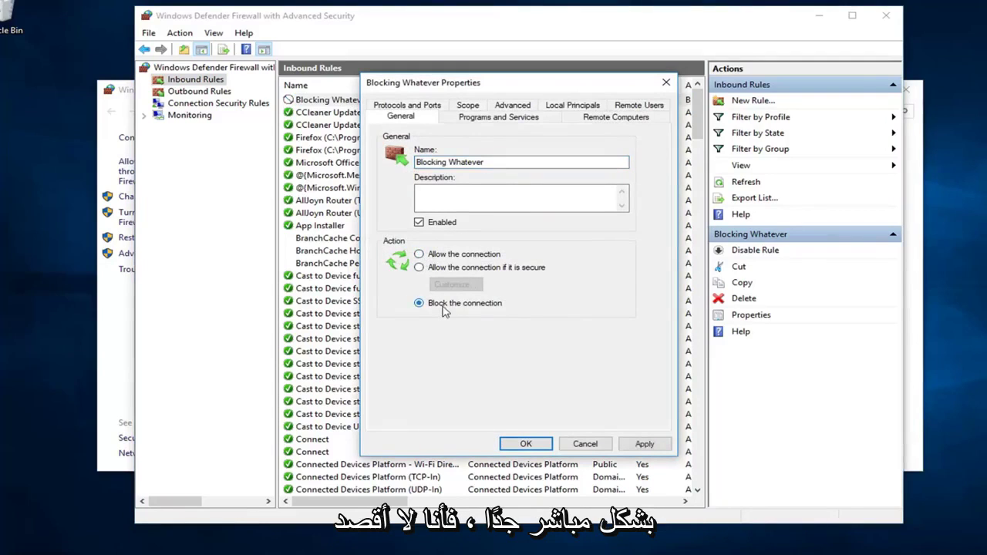
{"action": "left_click", "coordinate": [498, 117]}
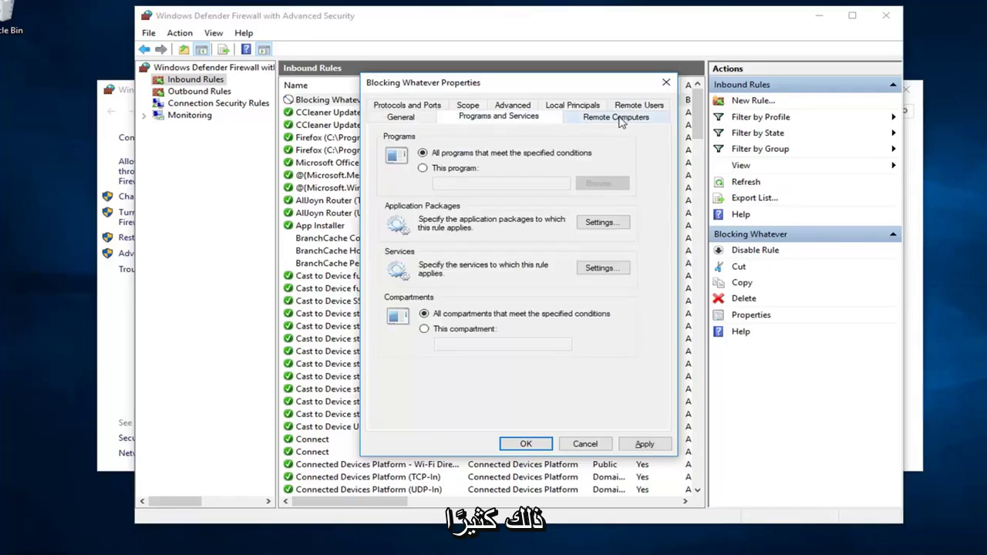
{"action": "left_click", "coordinate": [665, 83]}
- View the Blocking Whatever rule's context menu without deleting it, then close the advanced console
{"action": "right_click", "coordinate": [378, 101]}
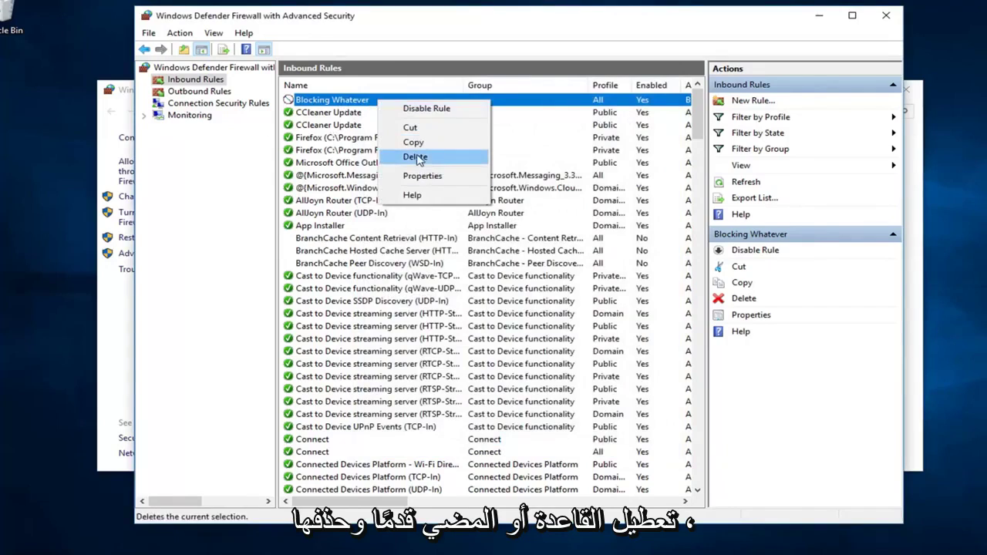
{"action": "left_click", "coordinate": [339, 162]}
{"action": "scroll", "coordinate": [340, 178], "scroll_direction": "down", "scroll_amount": 16}
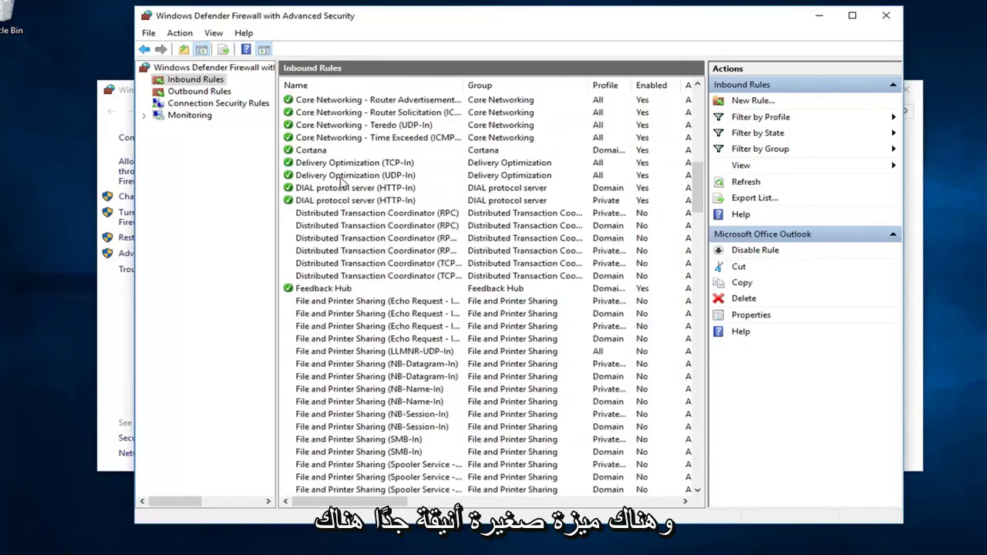
{"action": "scroll", "coordinate": [340, 181], "scroll_direction": "up", "scroll_amount": 8}
{"action": "scroll", "coordinate": [340, 181], "scroll_direction": "up", "scroll_amount": 1}
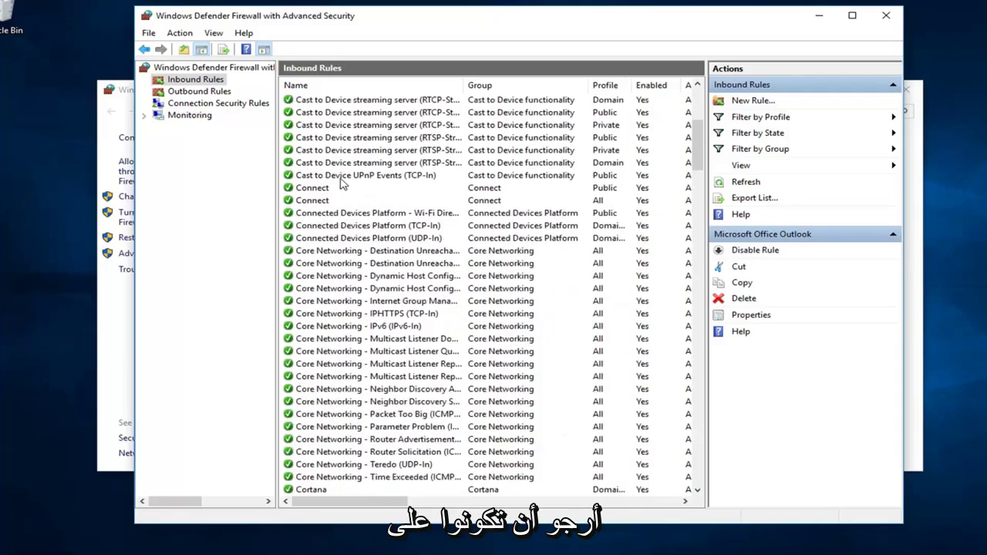
{"action": "scroll", "coordinate": [342, 182], "scroll_direction": "up", "scroll_amount": 7}
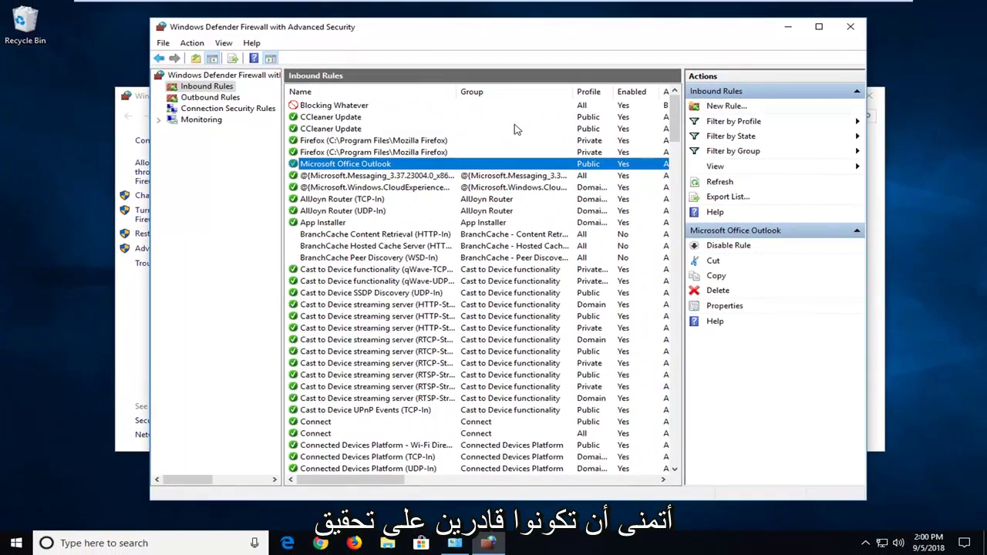
{"action": "left_click", "coordinate": [851, 28]}
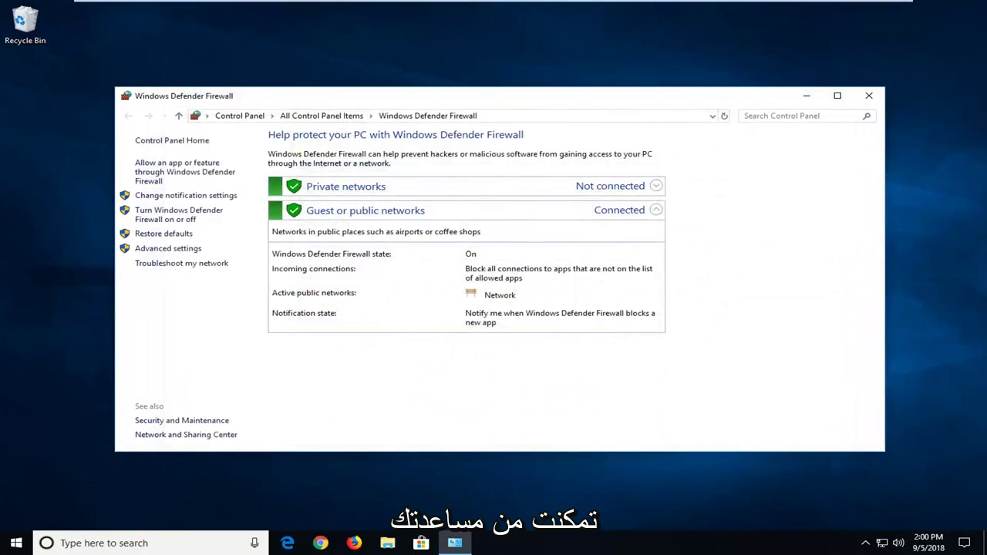